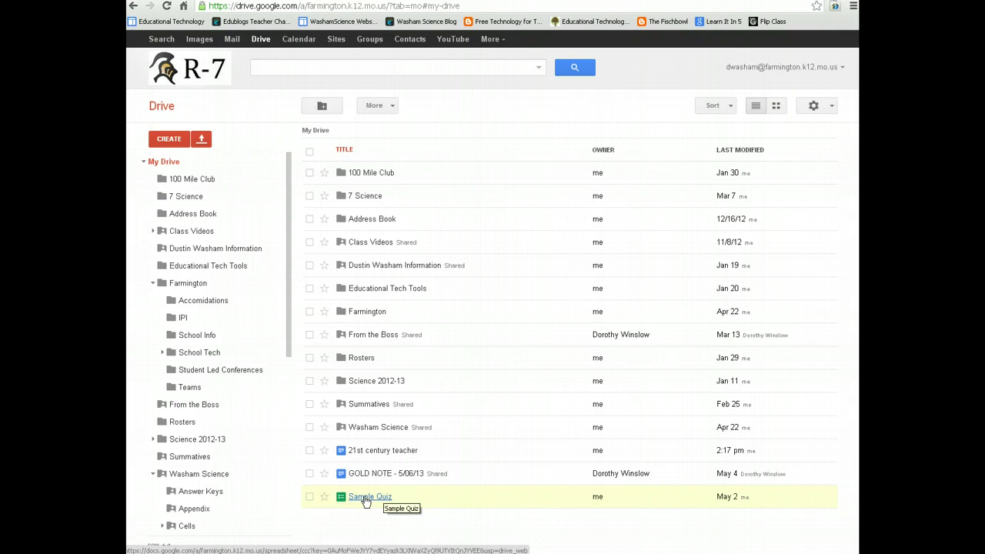
# Open the Sample Quiz spreadsheet from My Drive and go to its live form
pyautogui.click(367, 498)
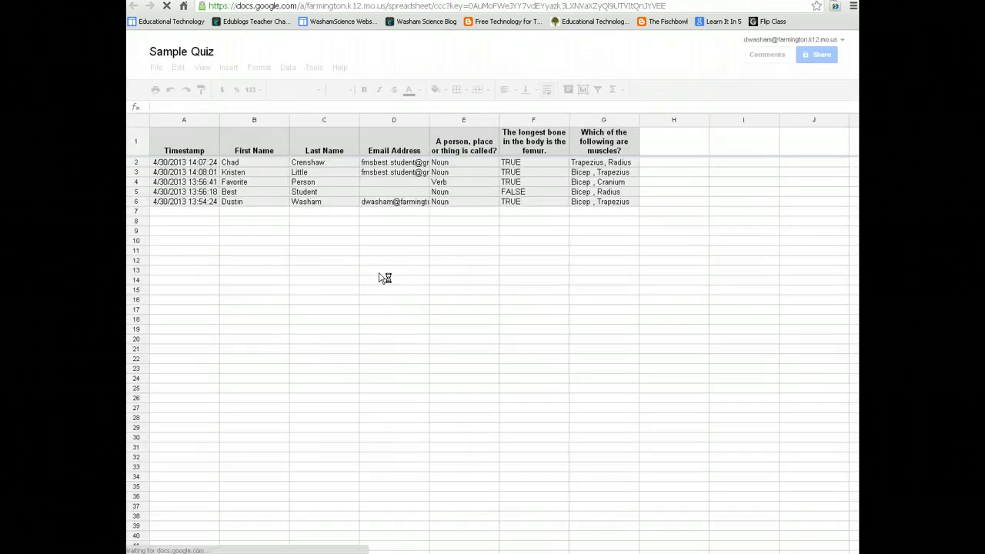
pyautogui.click(373, 272)
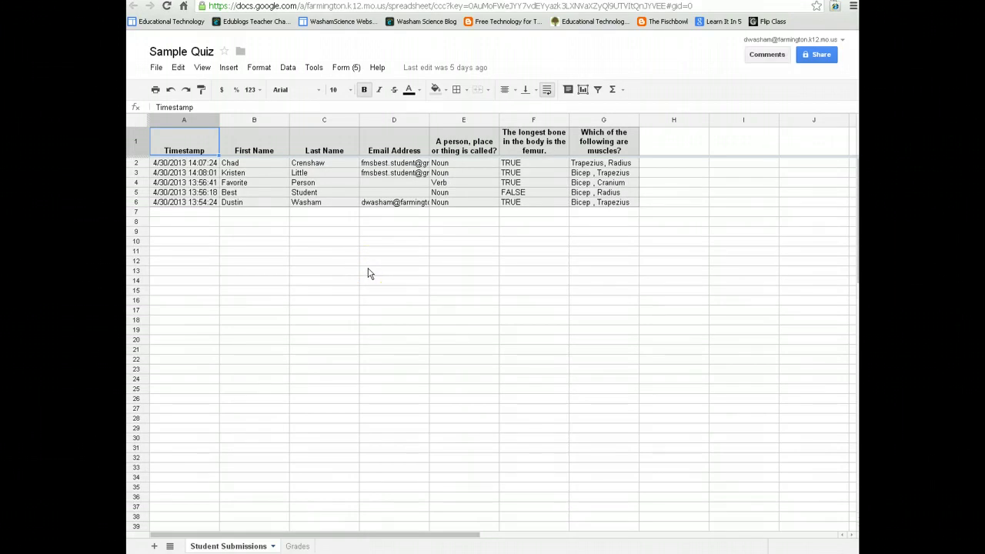
pyautogui.click(356, 270)
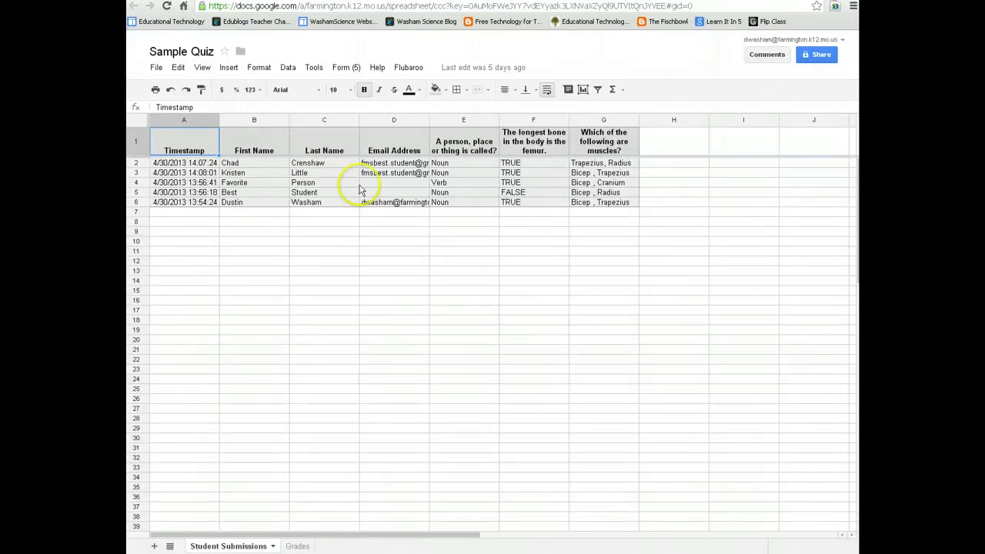
pyautogui.click(340, 68)
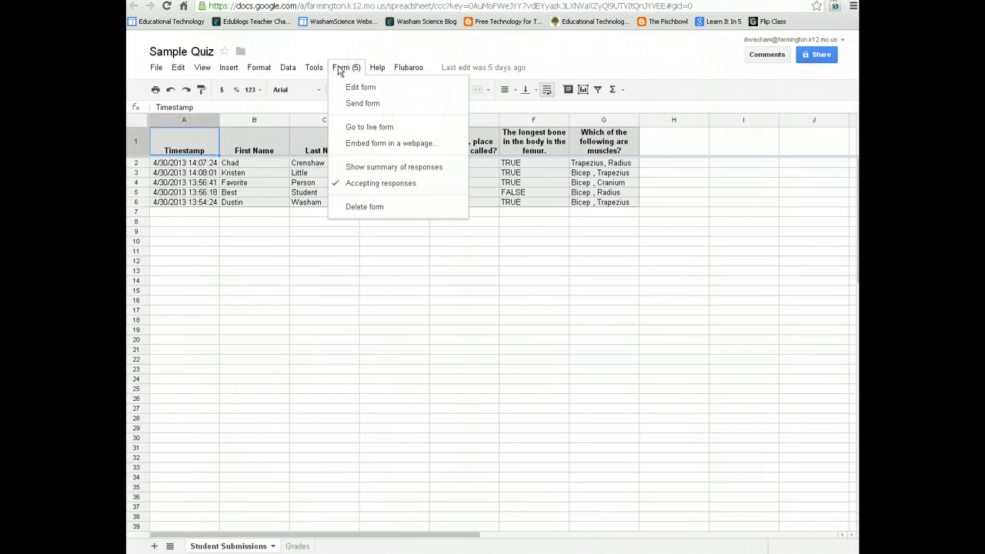
pyautogui.click(353, 131)
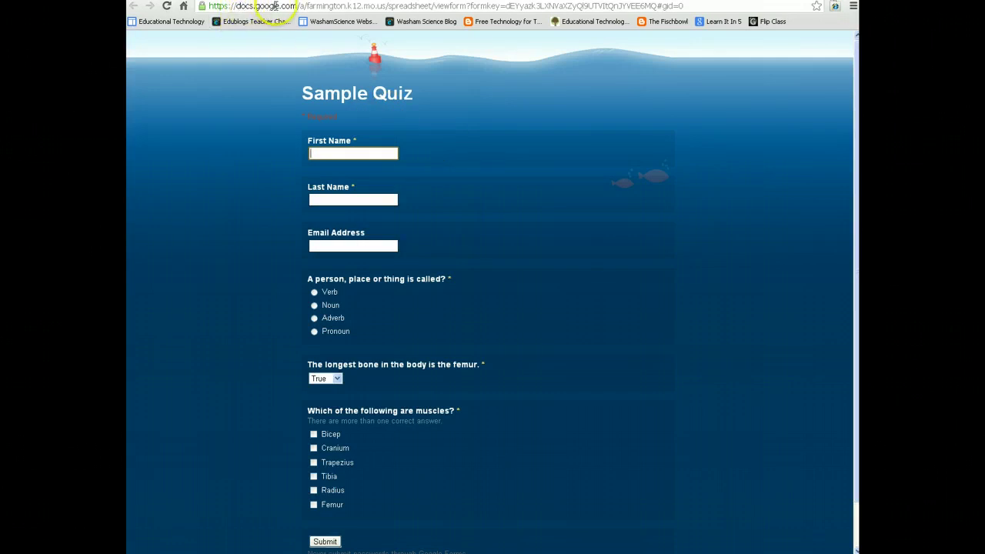
# Copy the full web address of the live Sample Quiz form
pyautogui.click(372, 6)
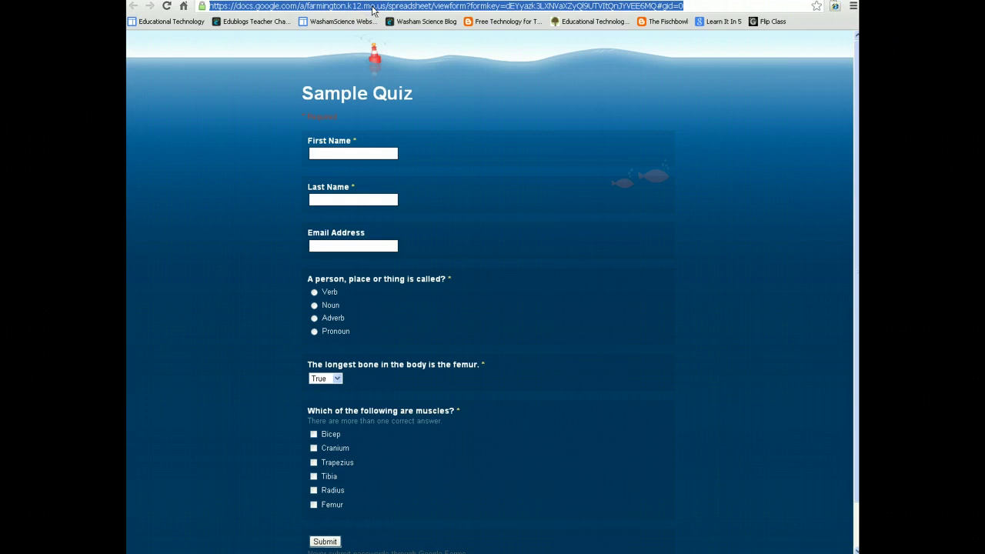
pyautogui.rightClick(373, 8)
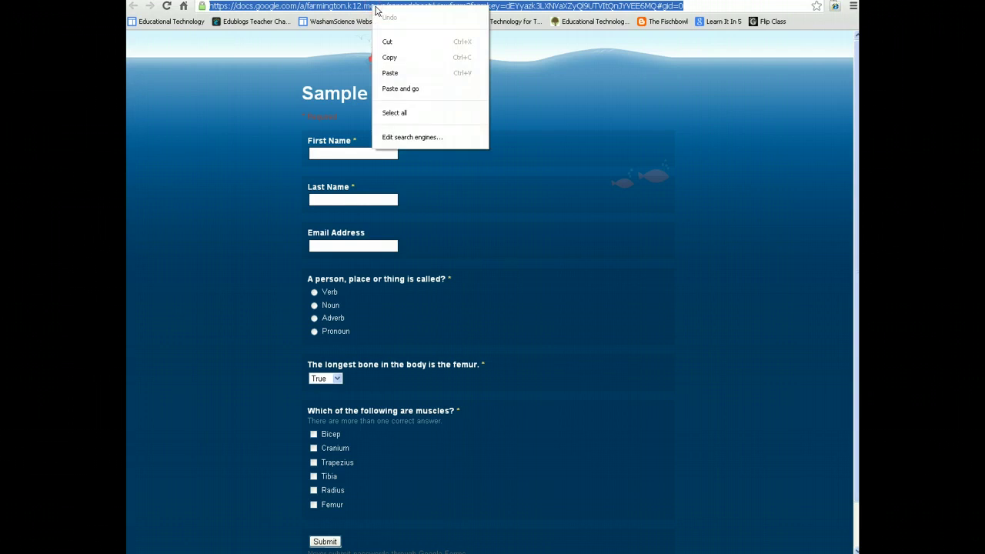
pyautogui.click(389, 57)
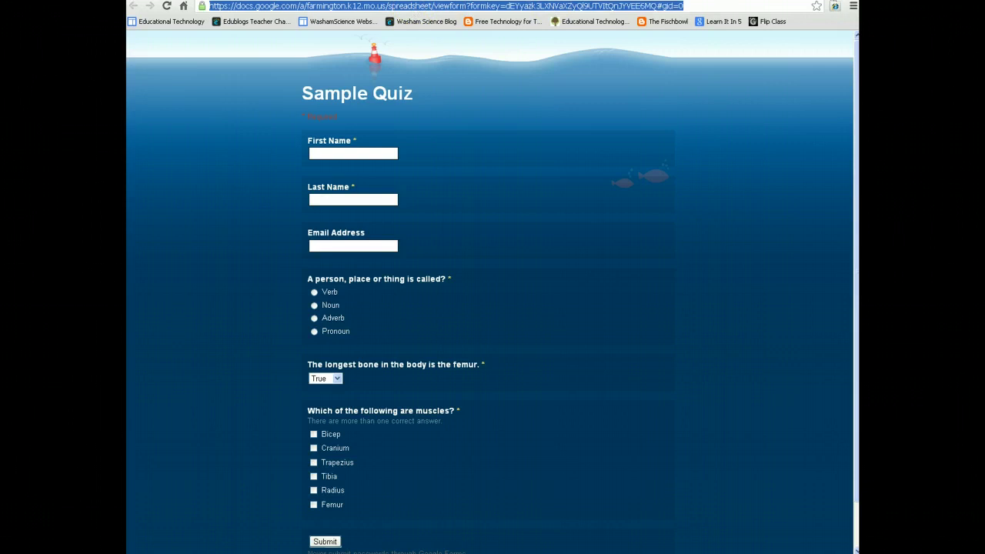
# Switch to Gmail and write "Here is the sample quiz" in the body of the Sample Quiz Link email
pyautogui.click(508, 1)
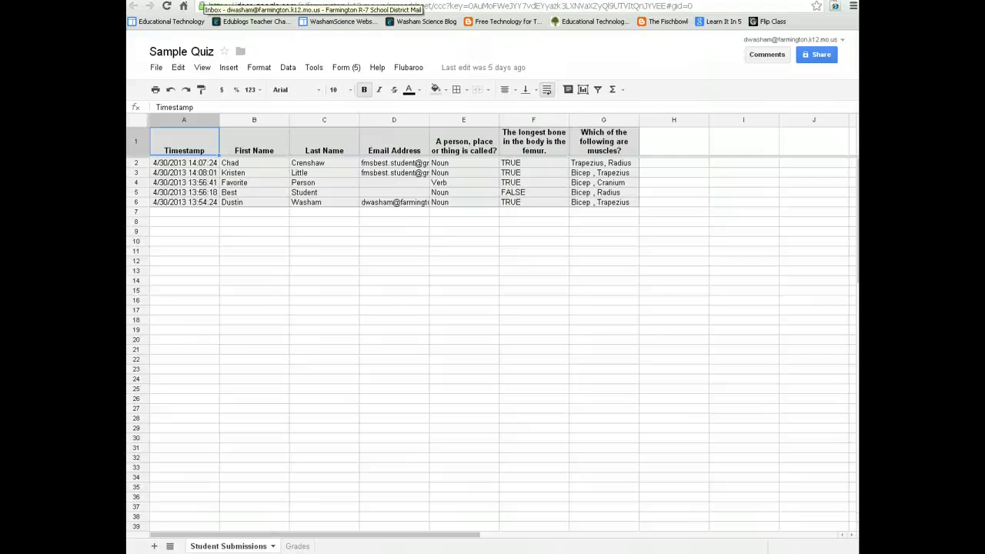
pyautogui.click(202, 3)
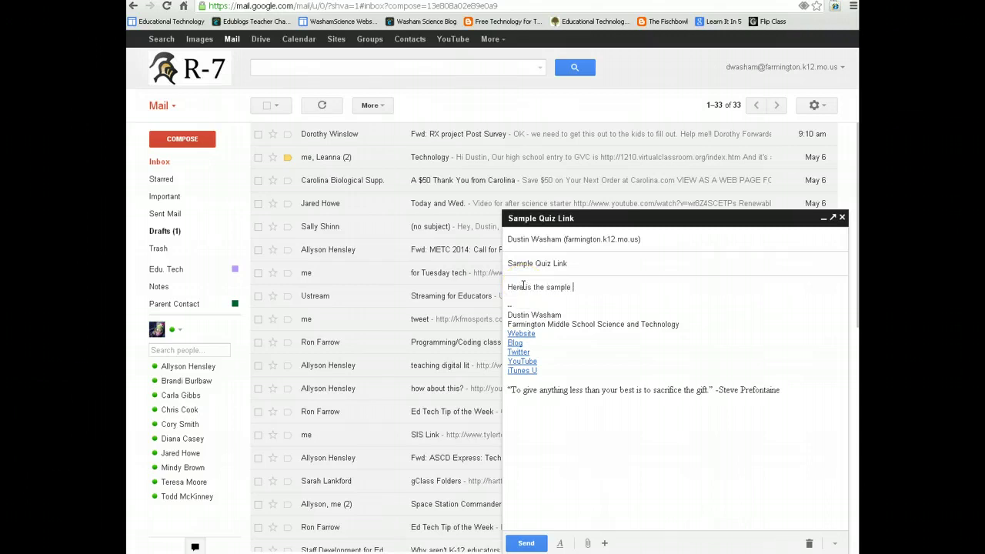
pyautogui.click(509, 288)
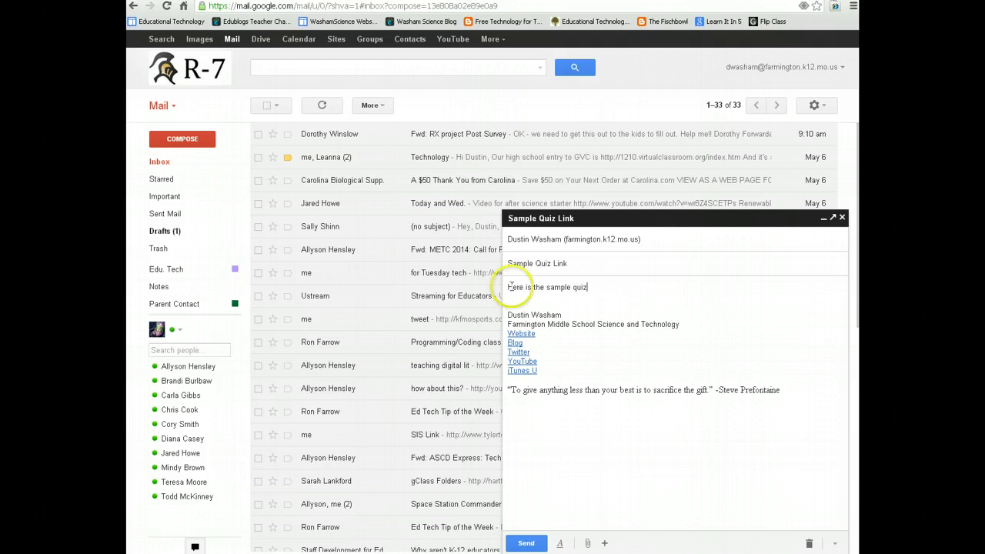
# Link the text "Here is the sample quiz" to the copied form address and send the email
pyautogui.moveTo(507, 288); pyautogui.dragTo(593, 282)
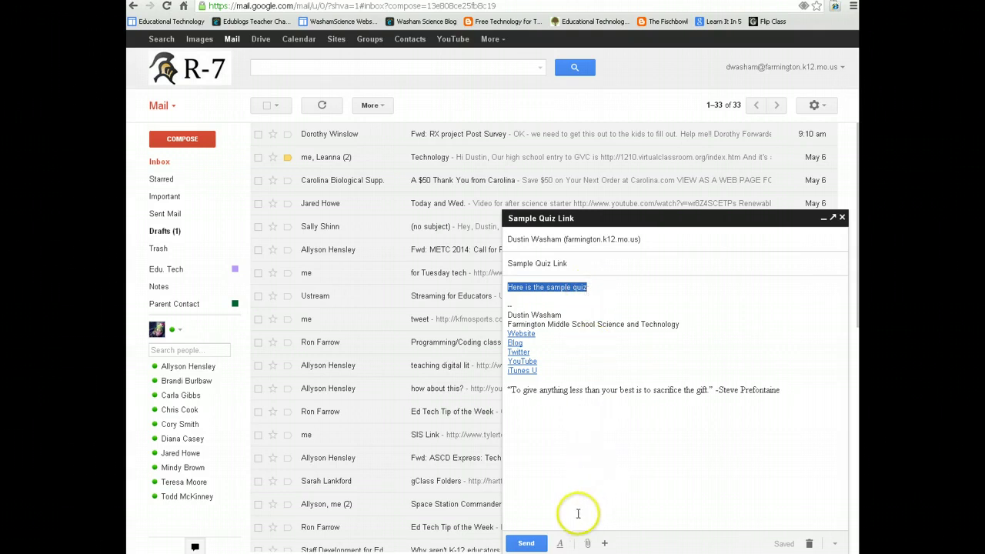
pyautogui.moveTo(604, 544)
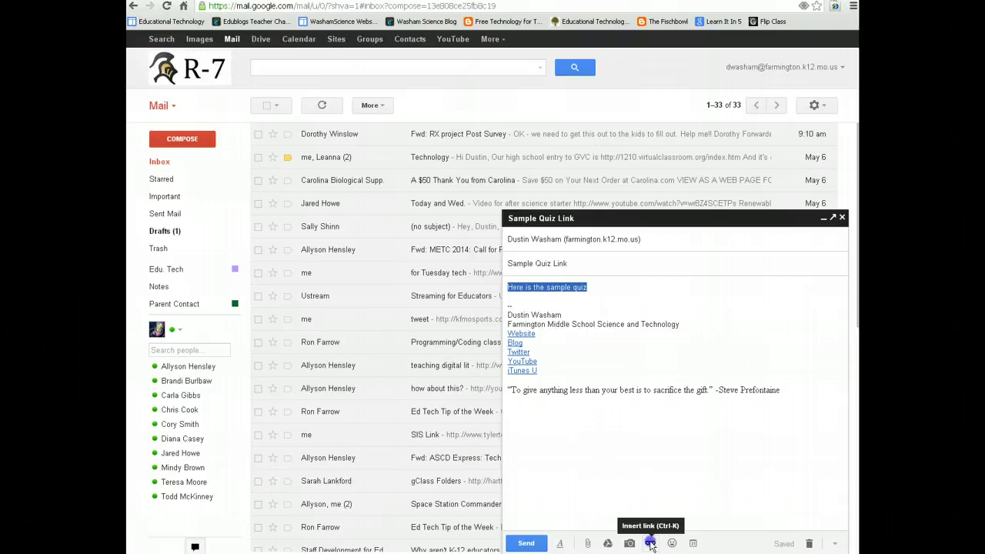
pyautogui.click(650, 544)
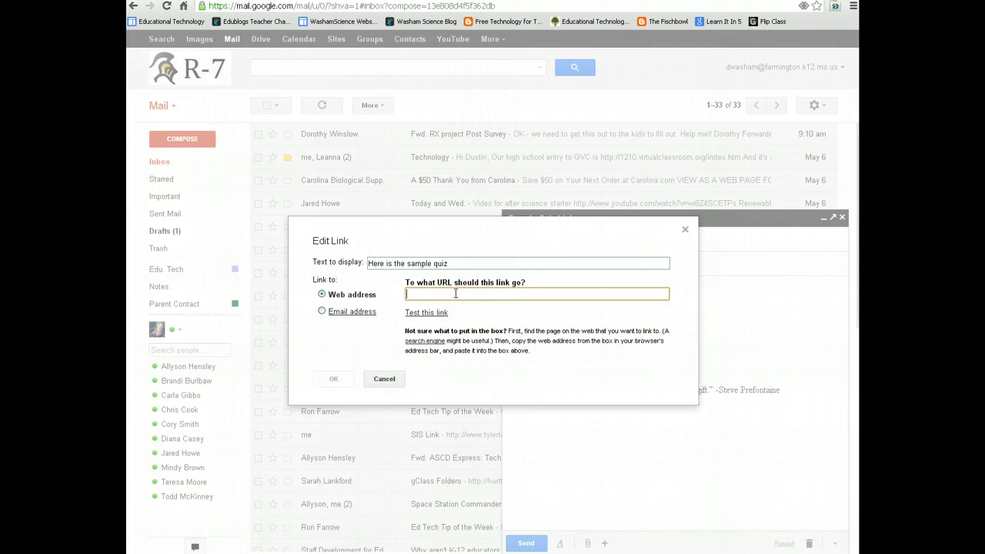
pyautogui.hotkey('ctrl', 'v')
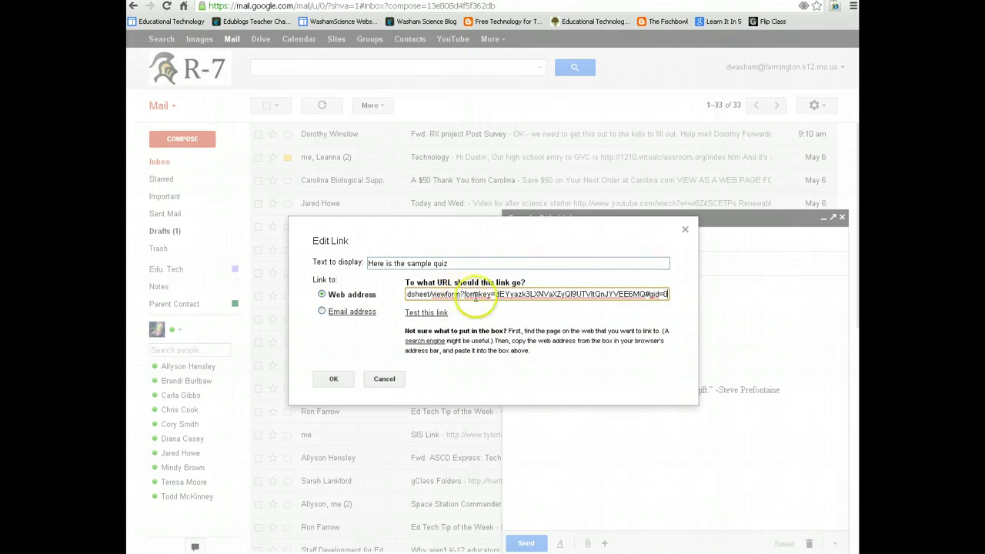
pyautogui.click(422, 295)
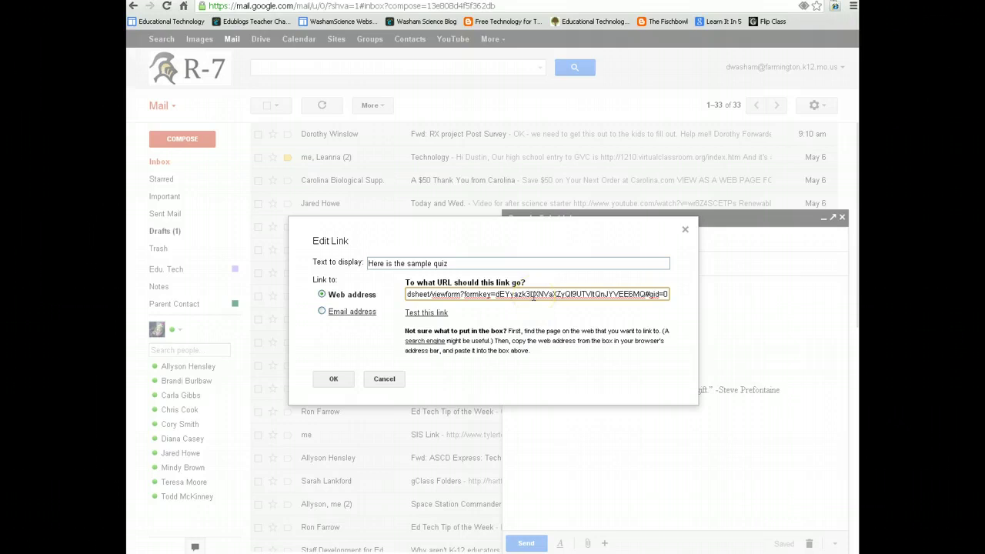
pyautogui.click(333, 378)
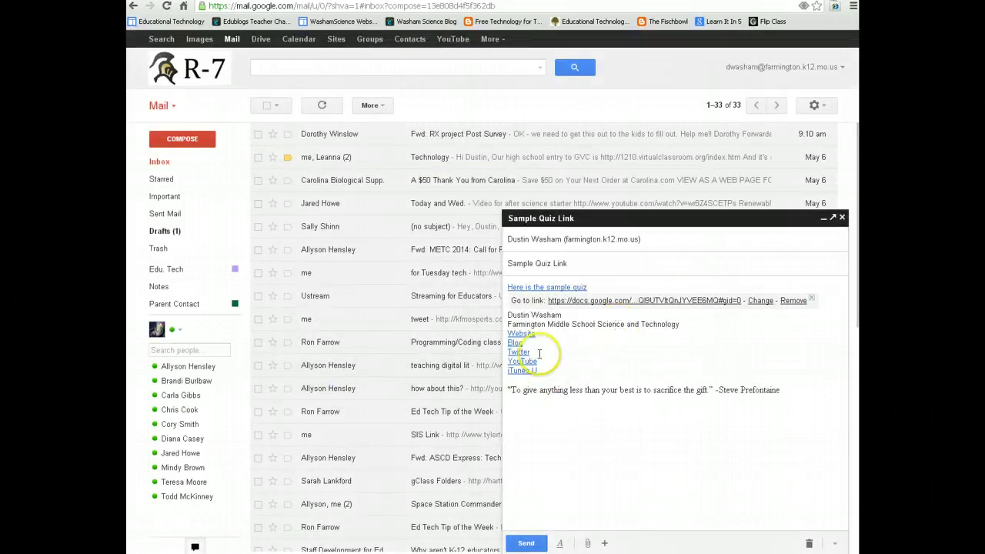
pyautogui.click(540, 487)
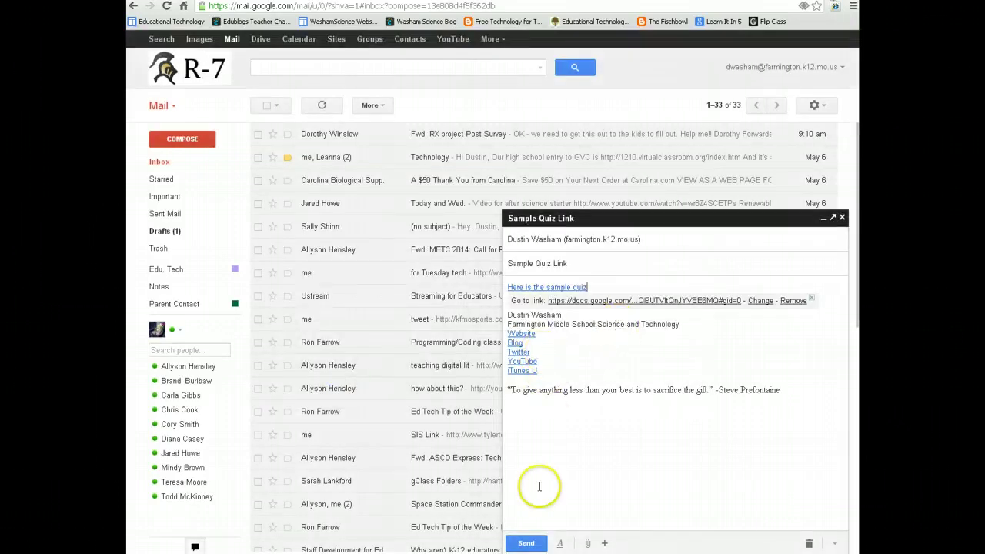
pyautogui.click(527, 544)
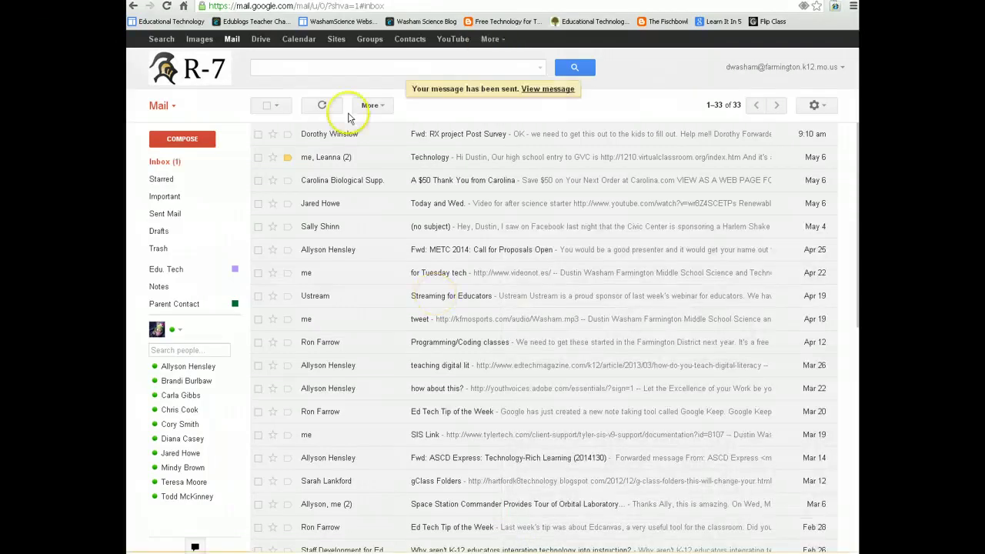
# Open the received Sample Quiz Link message in the inbox and follow its quiz link
pyautogui.click(197, 160)
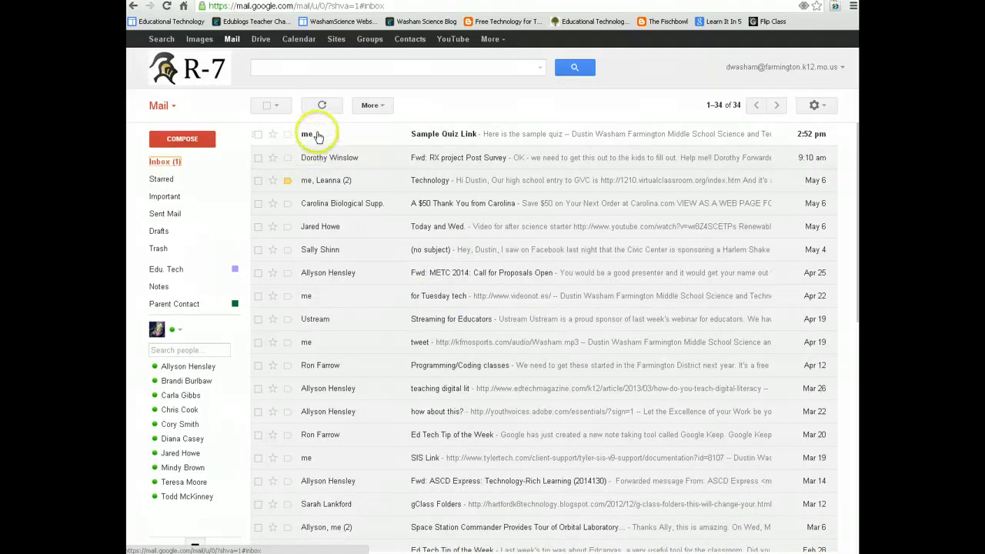
pyautogui.click(359, 134)
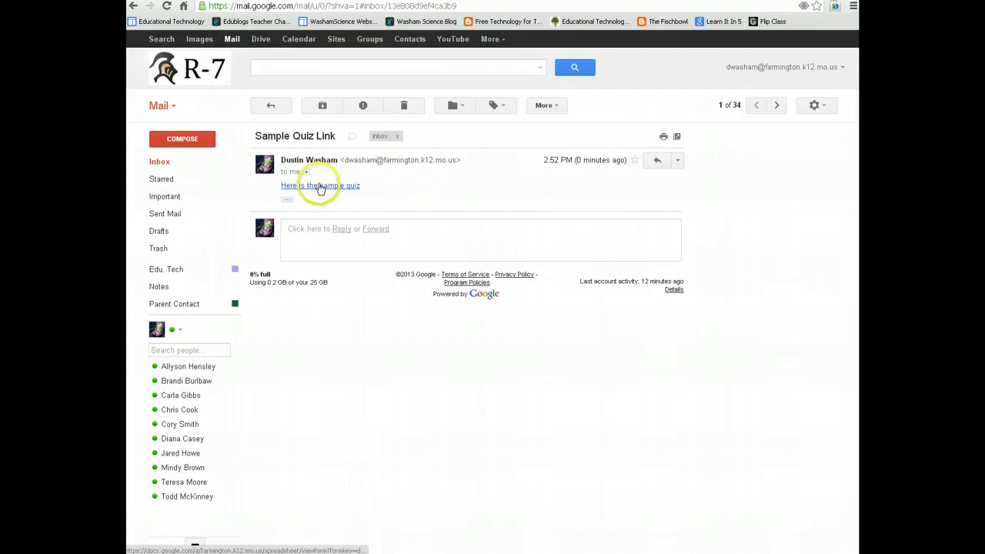
pyautogui.click(320, 187)
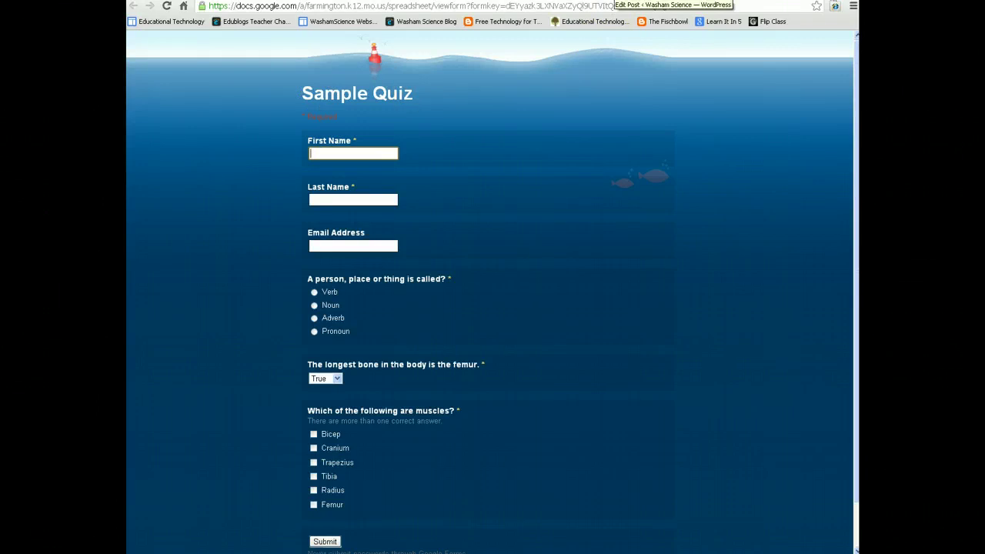
# In the Edublogs post editor, add "Here is the sample quiz" below the text, linked to the copied form address and opening in a new window/tab
pyautogui.click(669, 1)
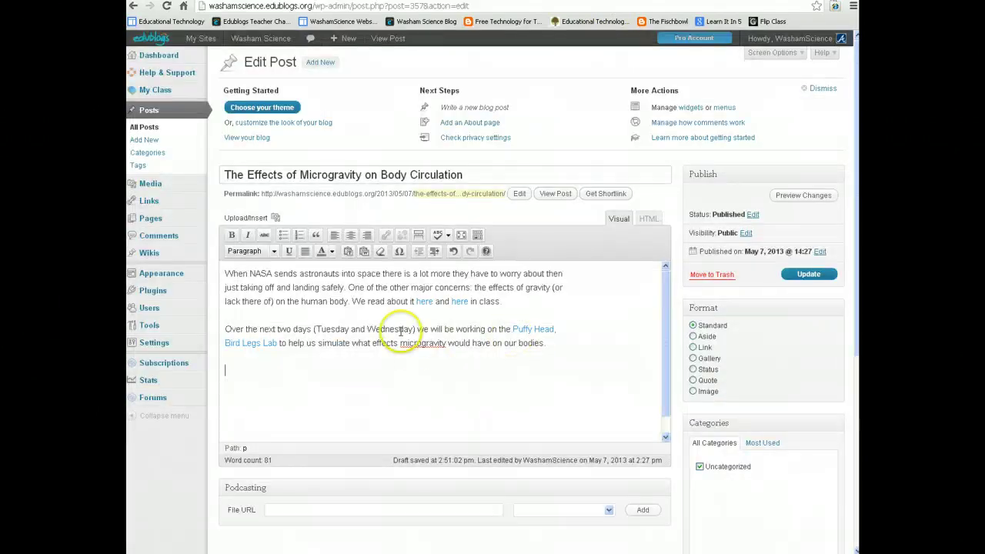
pyautogui.click(365, 377)
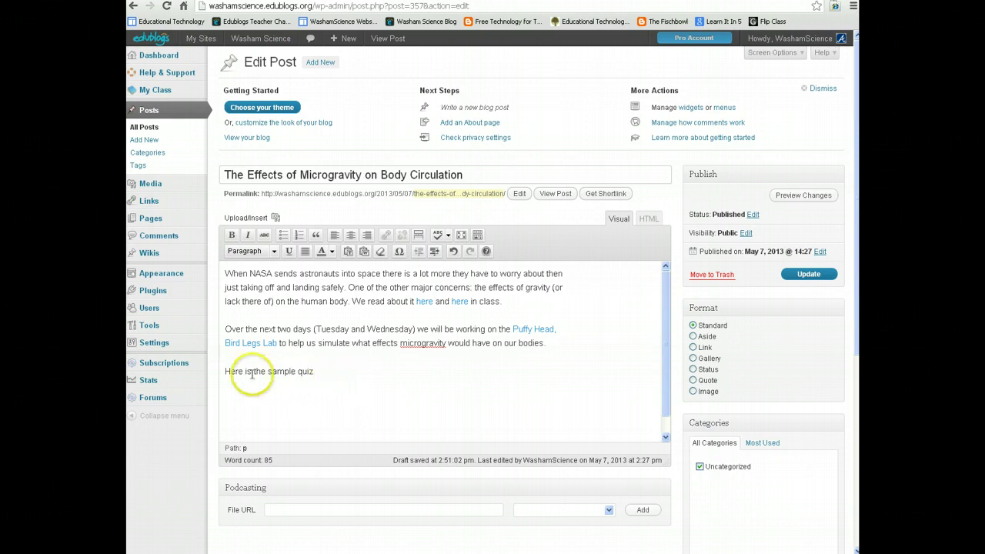
pyautogui.click(225, 375)
pyautogui.moveTo(225, 375); pyautogui.dragTo(315, 377)
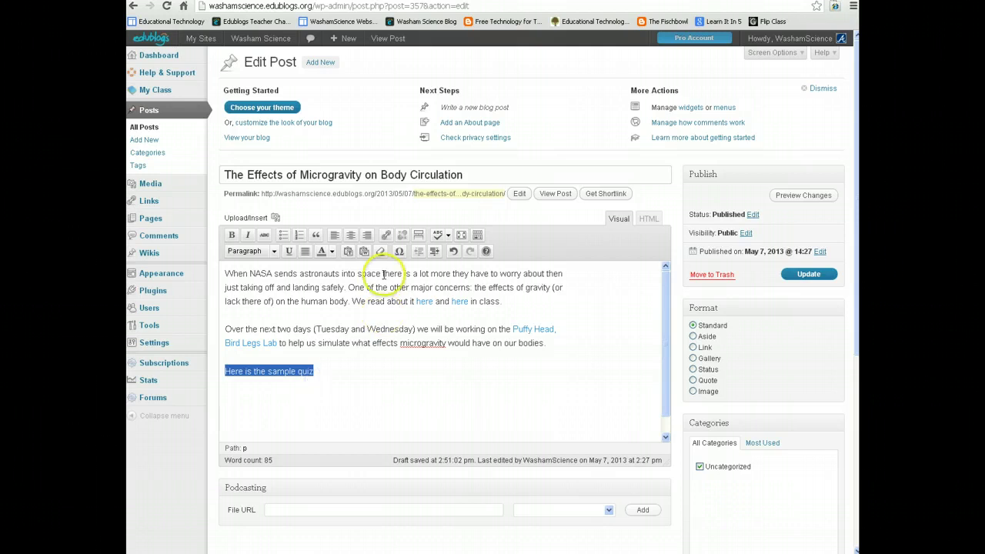
pyautogui.click(386, 234)
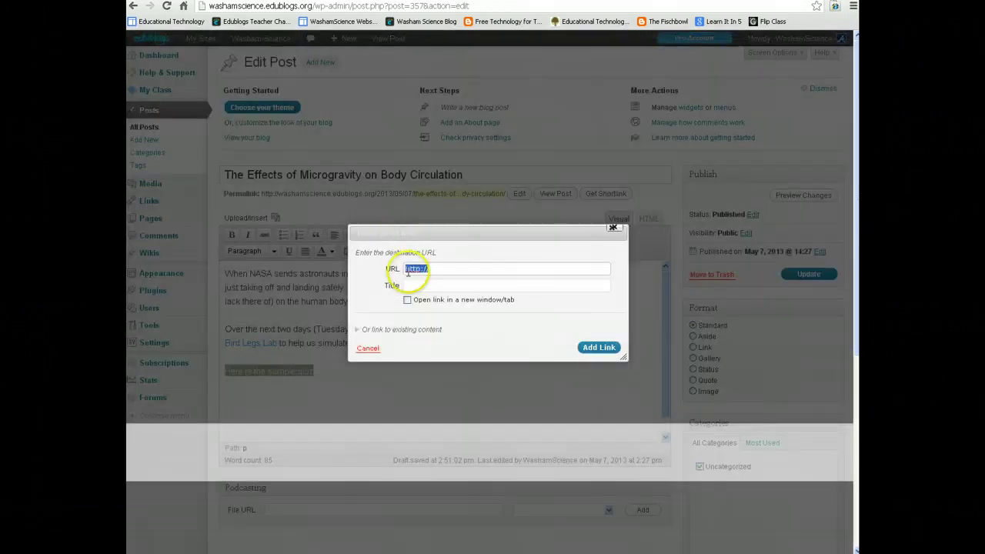
pyautogui.press('BackSpace')
pyautogui.hotkey('ctrl', 'v')
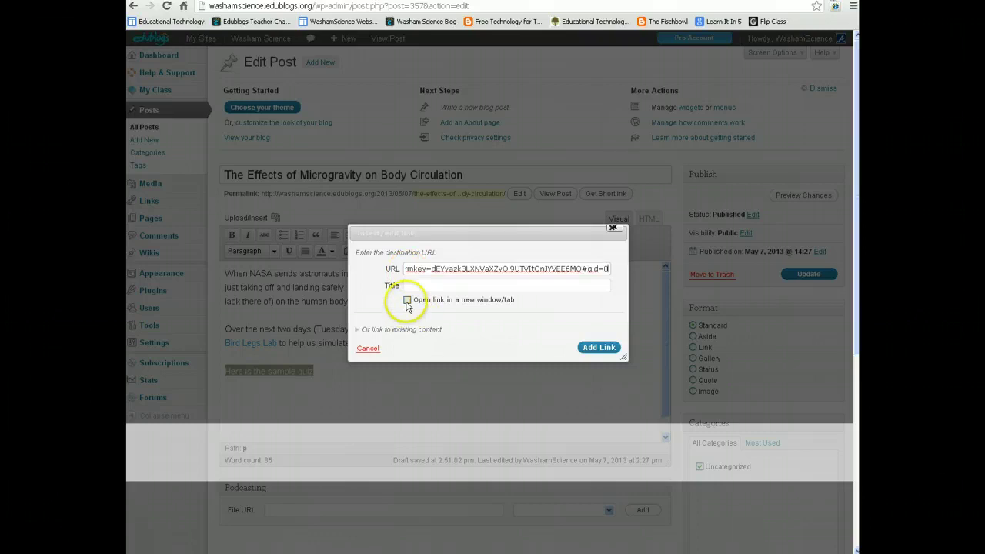
pyautogui.click(407, 301)
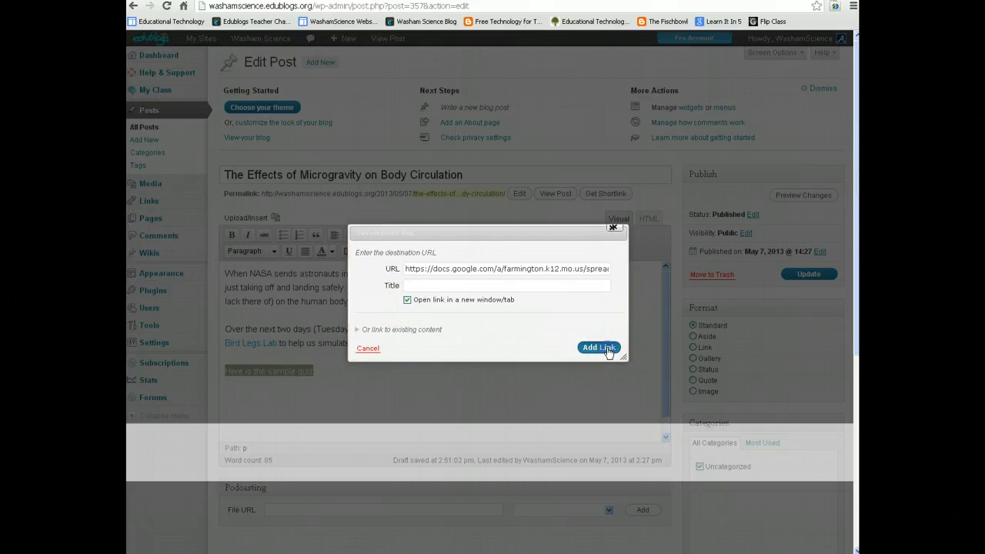
pyautogui.click(599, 348)
# Update the blog post, then view it on the blog and follow its sample quiz link
pyautogui.click(805, 282)
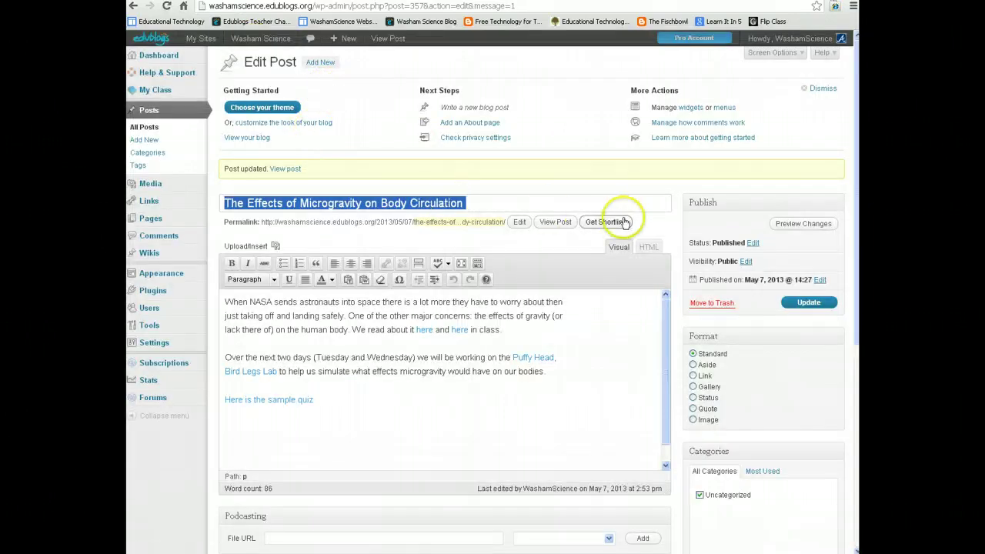
pyautogui.click(542, 224)
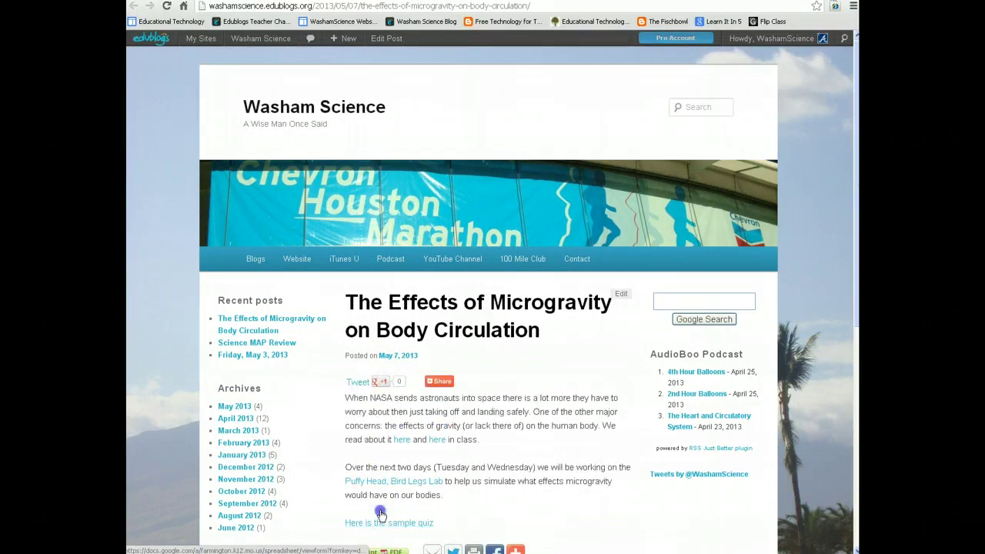
pyautogui.click(380, 526)
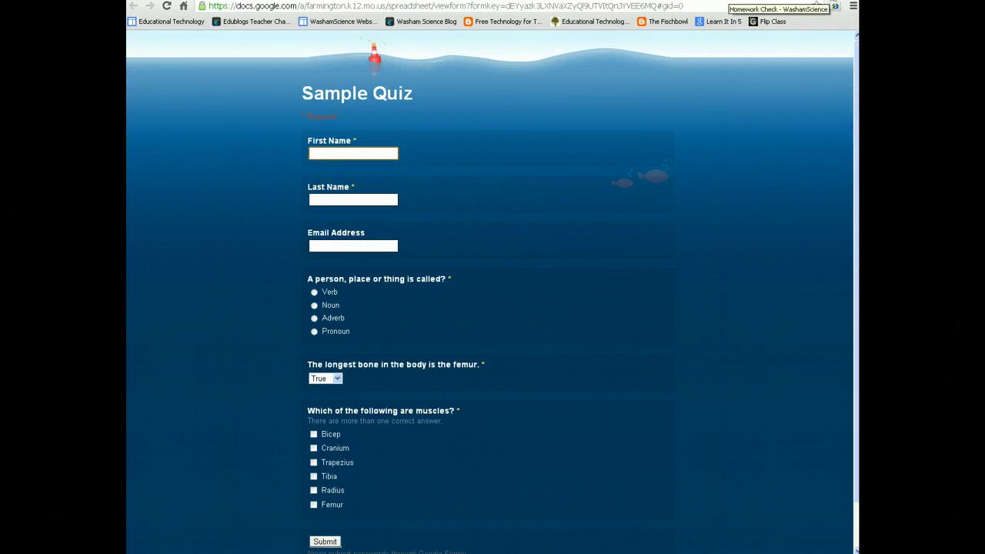
# Switch to the Homework Check page in Google Sites and add the line "Here is the Sample Quiz" below Archived Homework Checks
pyautogui.click(777, 1)
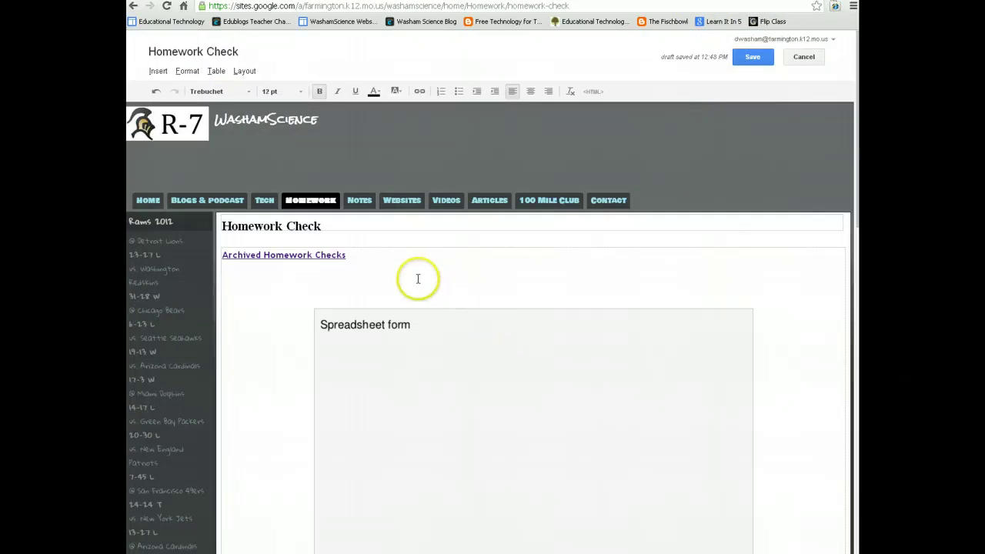
pyautogui.click(370, 272)
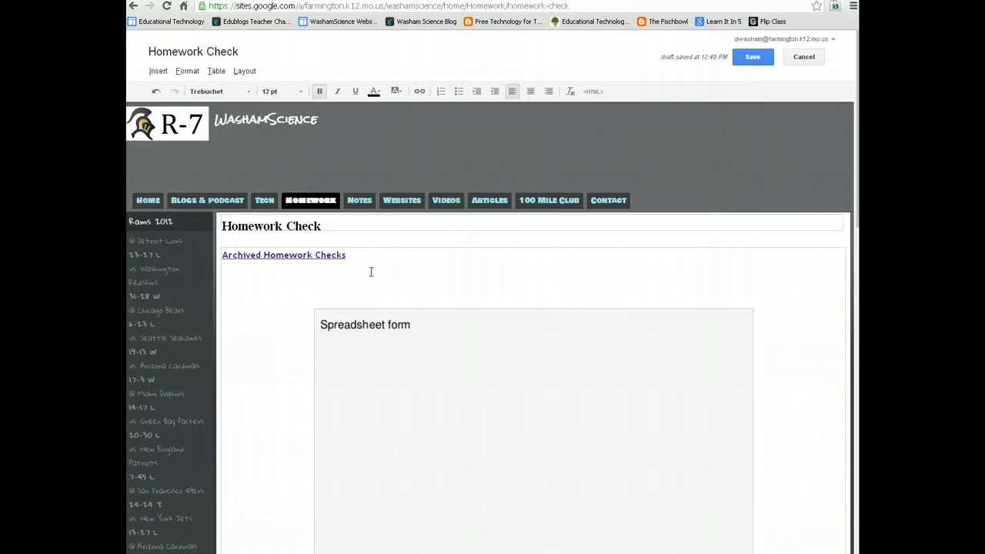
pyautogui.write('Here is the Sample Quiz')
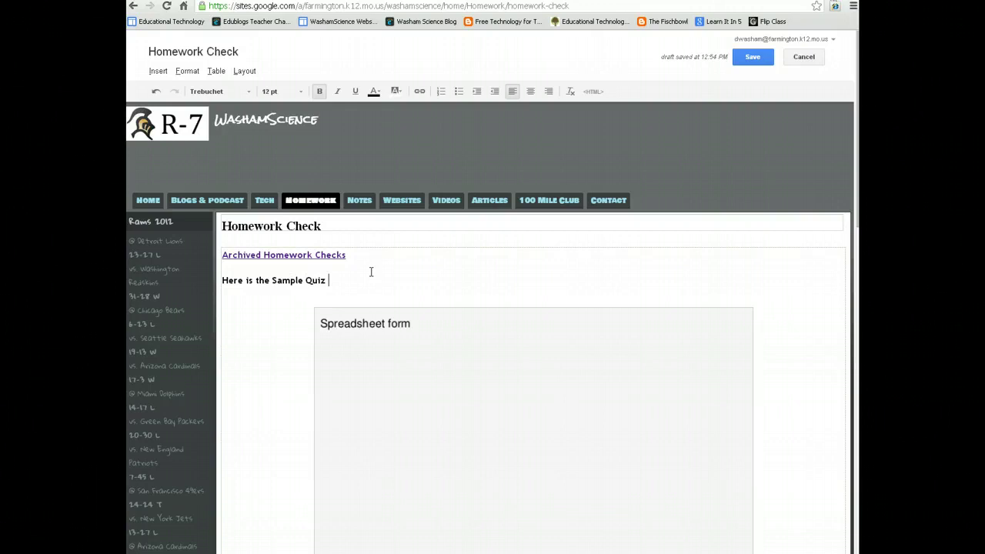
pyautogui.click(289, 274)
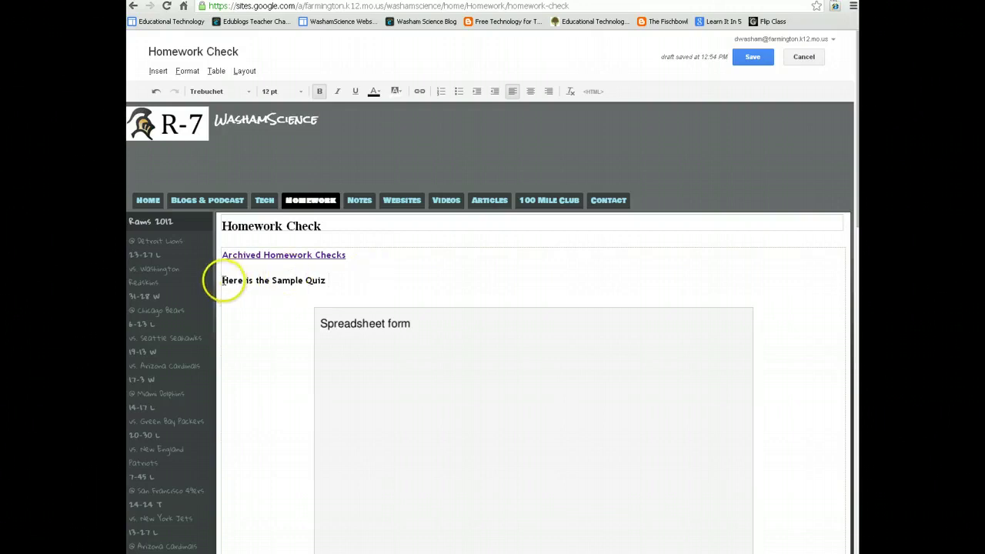
# Link the "Here is the Sample Quiz" line to the copied form web address, set to open in a new window
pyautogui.moveTo(217, 280); pyautogui.dragTo(267, 280)
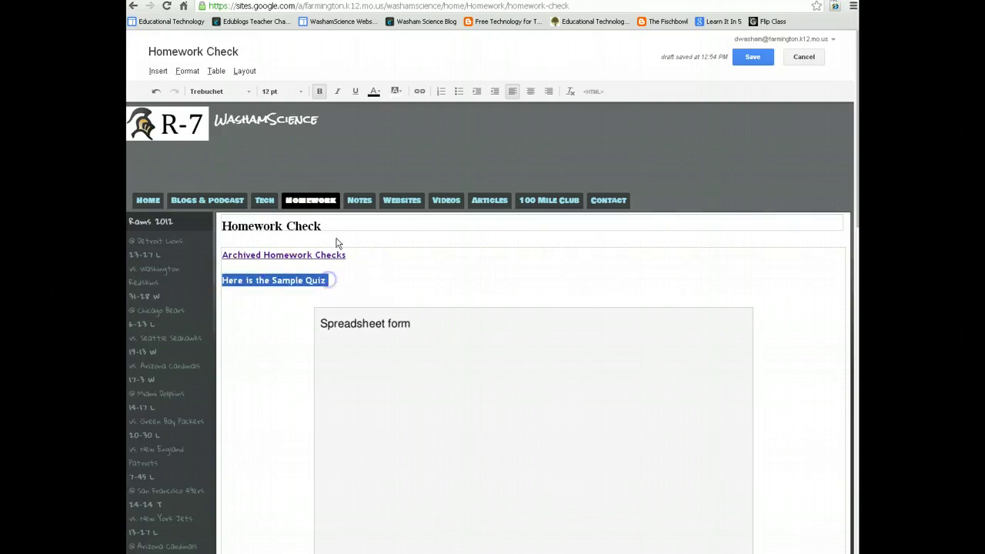
pyautogui.click(419, 92)
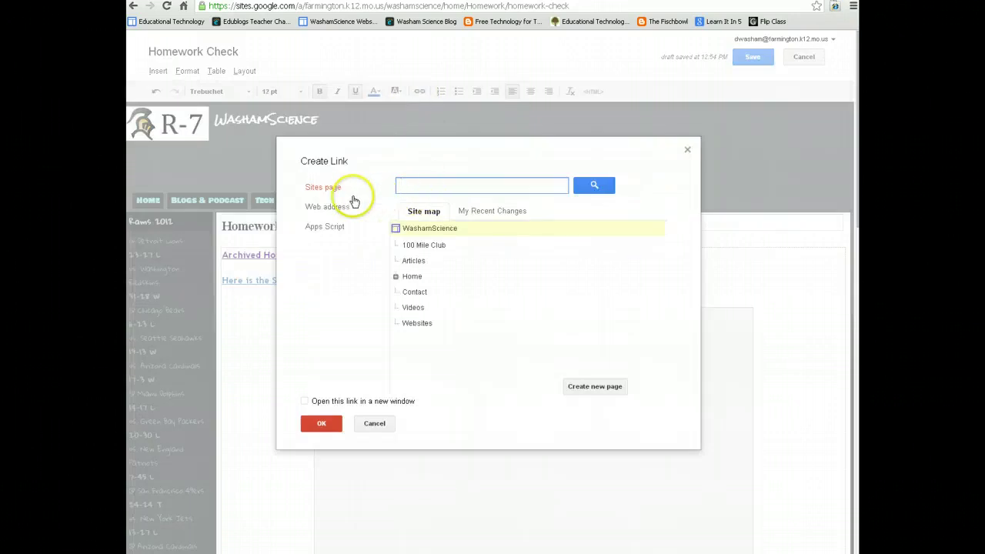
pyautogui.click(322, 209)
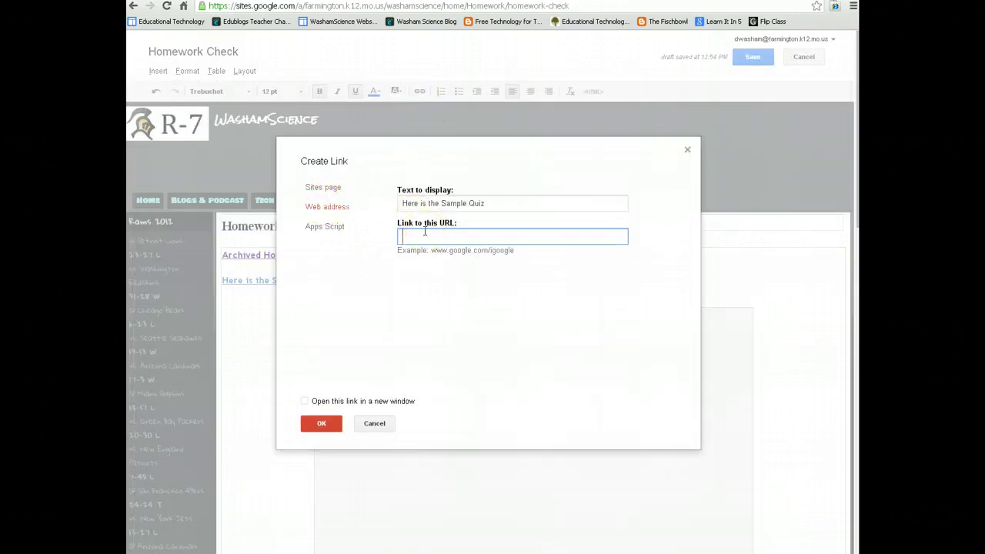
pyautogui.hotkey('ctrl', 'v')
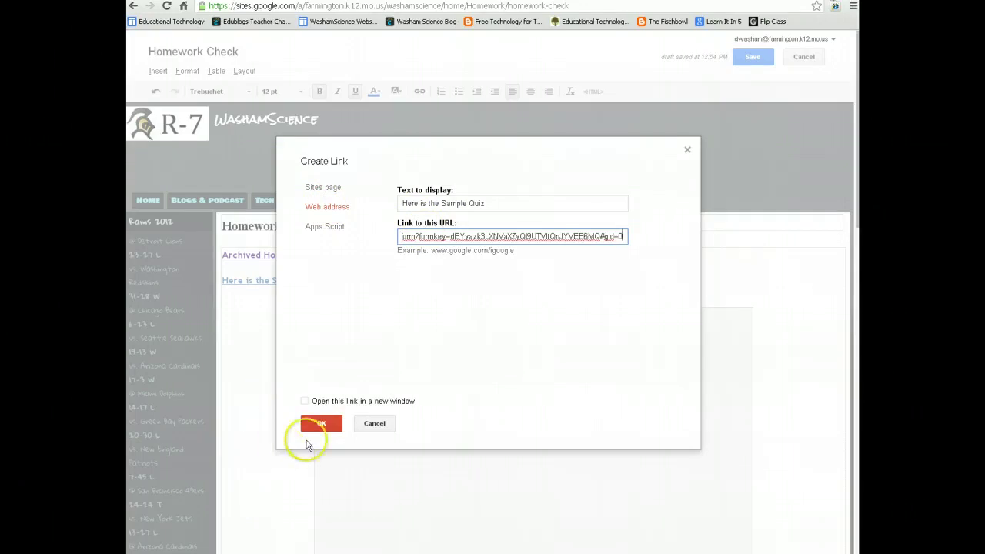
pyautogui.click(305, 401)
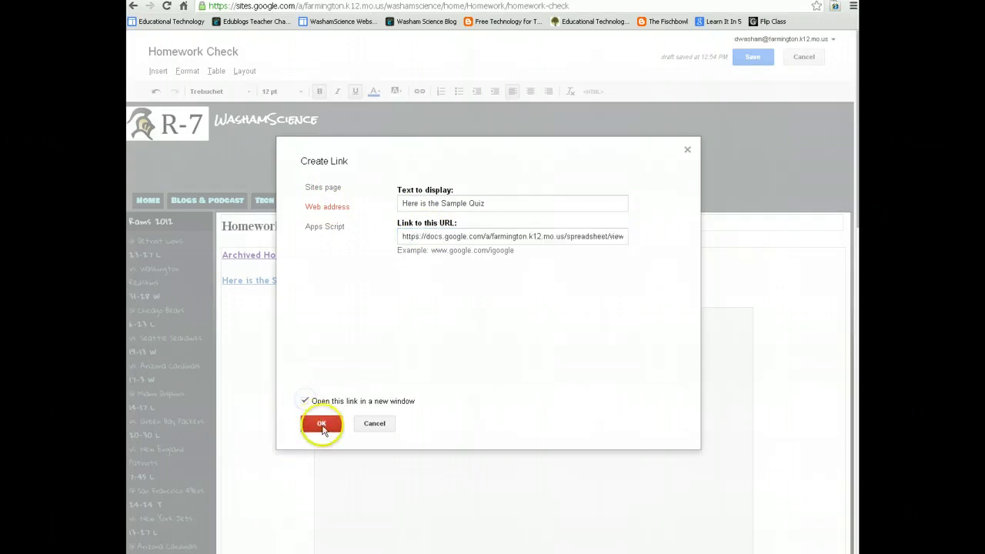
pyautogui.click(322, 427)
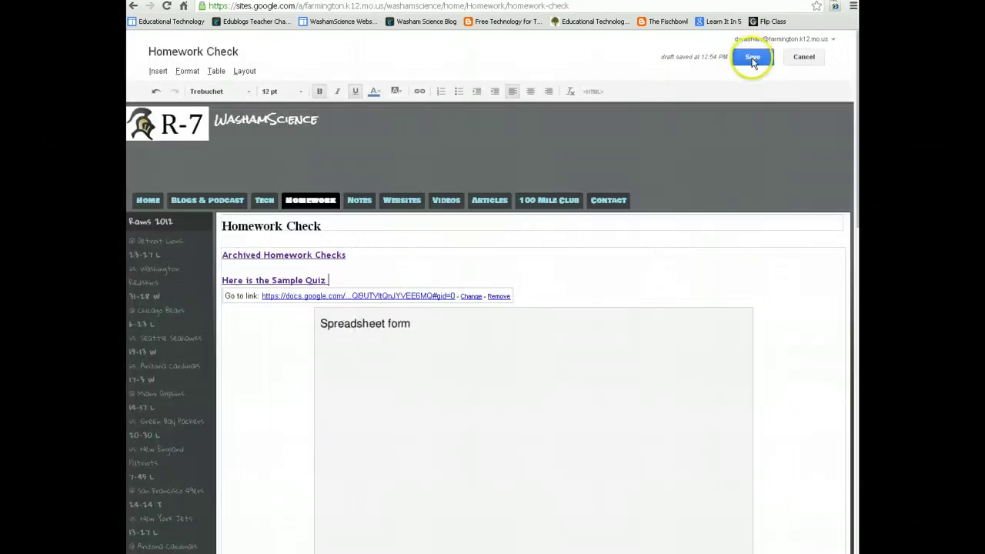
# Save the Homework Check page and follow its "Here is the Sample Quiz" link
pyautogui.click(752, 60)
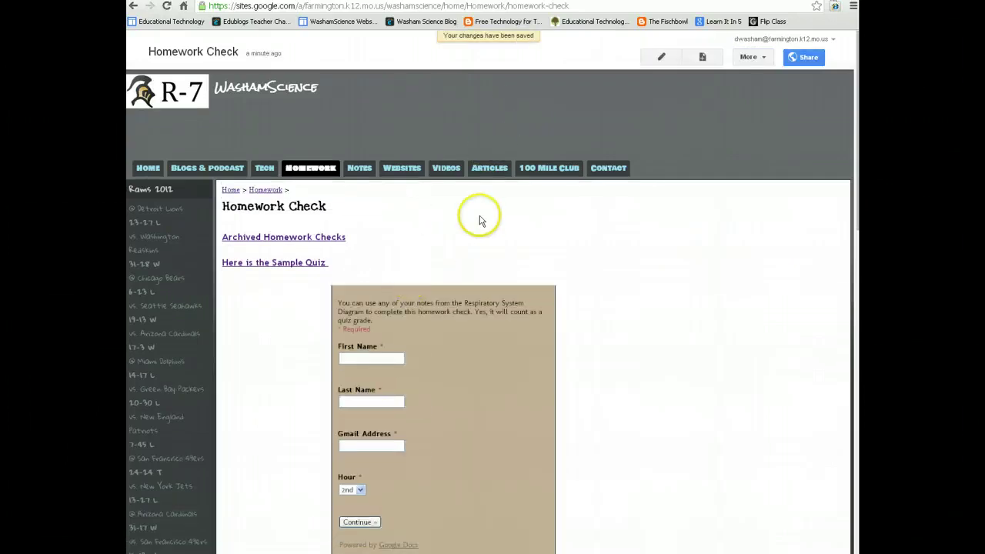
pyautogui.click(244, 265)
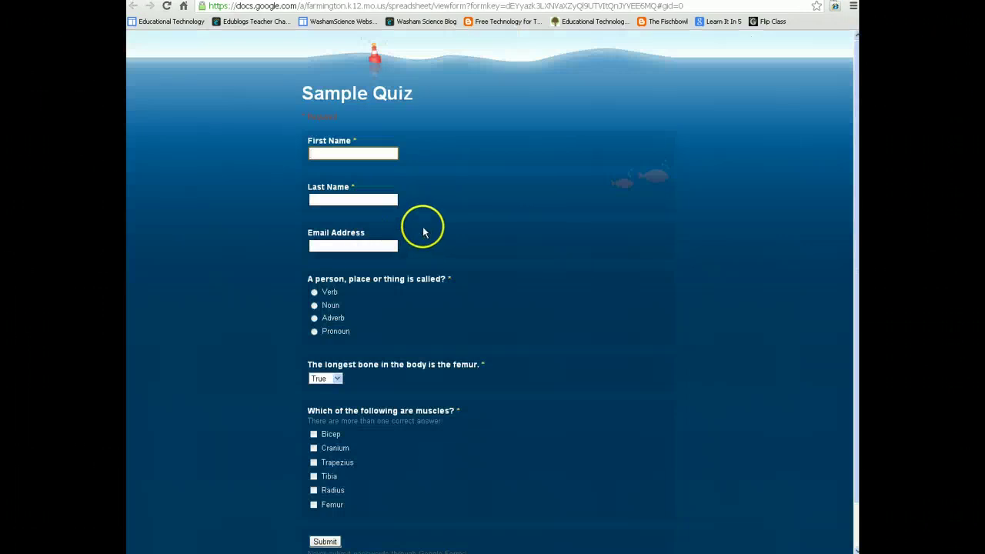